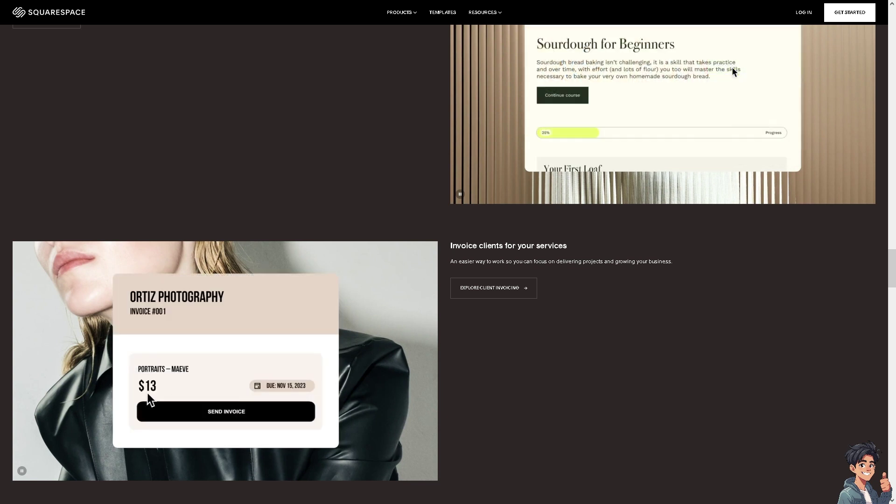
Step: On the Squarespace login page, switch to account creation and reveal more sign-up options
{"action": "scroll", "coordinate": [150, 399], "scroll_direction": "up", "scroll_amount": 15}
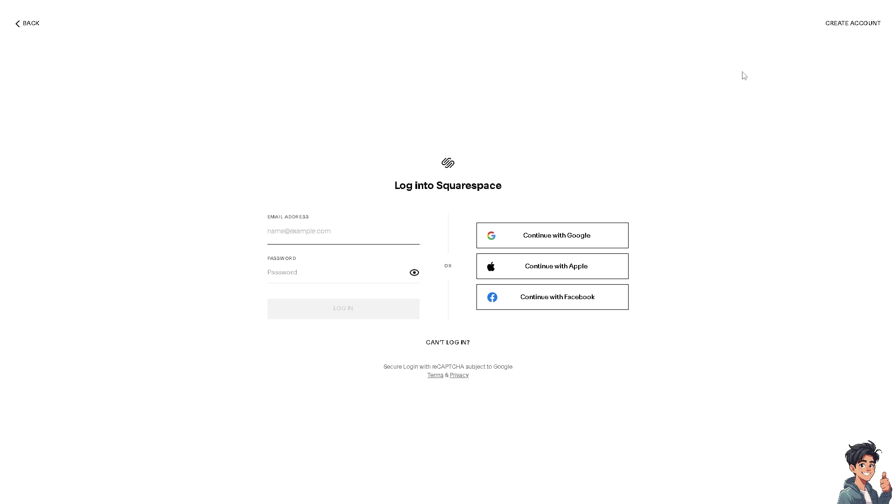
{"action": "left_click", "coordinate": [846, 28]}
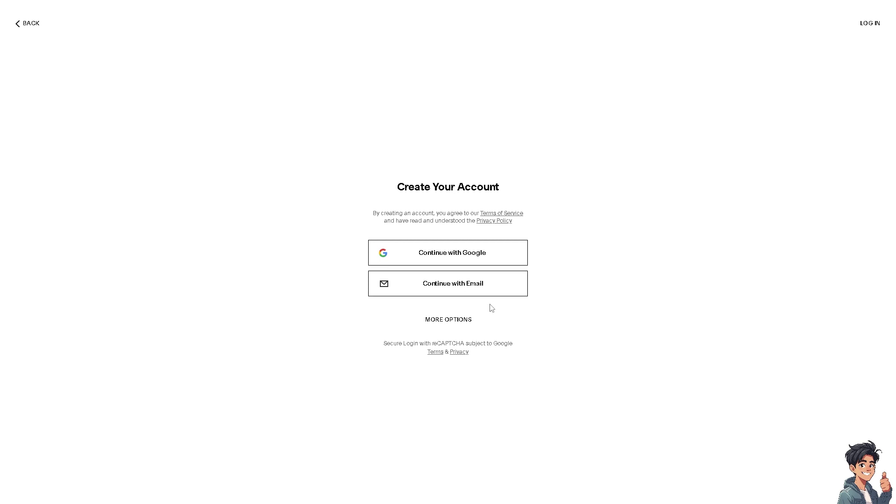
{"action": "left_click", "coordinate": [466, 320]}
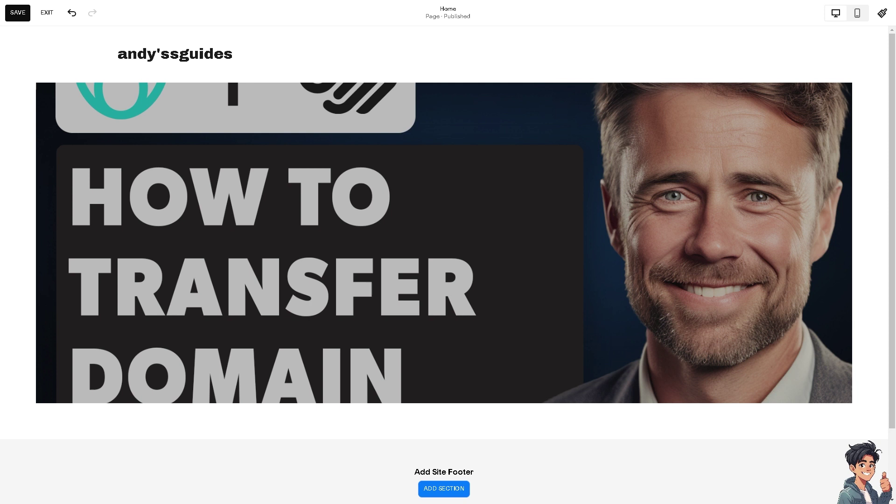
Step: Leave the Squarespace Home page editor for the signed-in GoDaddy homepage
{"action": "mouse_move", "coordinate": [234, 326]}
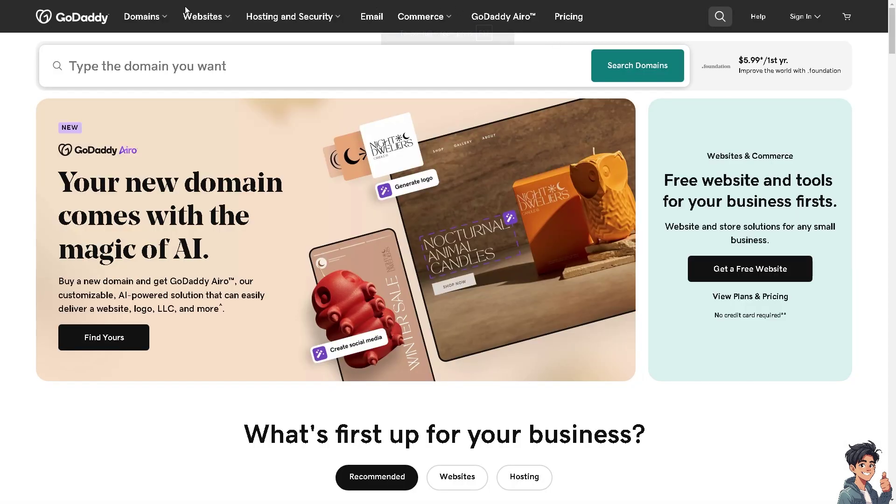
Step: Go to GoDaddy's Transfer Domain Names page from Domains, then open the account menu
{"action": "left_click", "coordinate": [157, 20]}
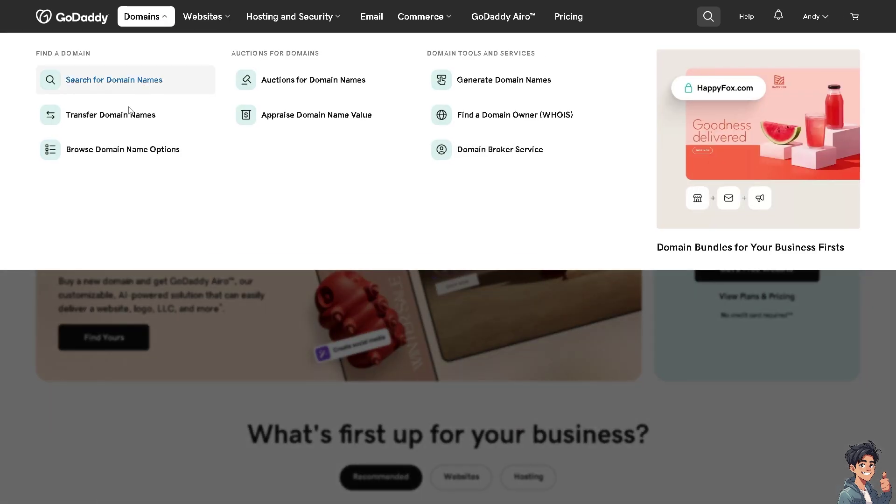
{"action": "left_click", "coordinate": [119, 115]}
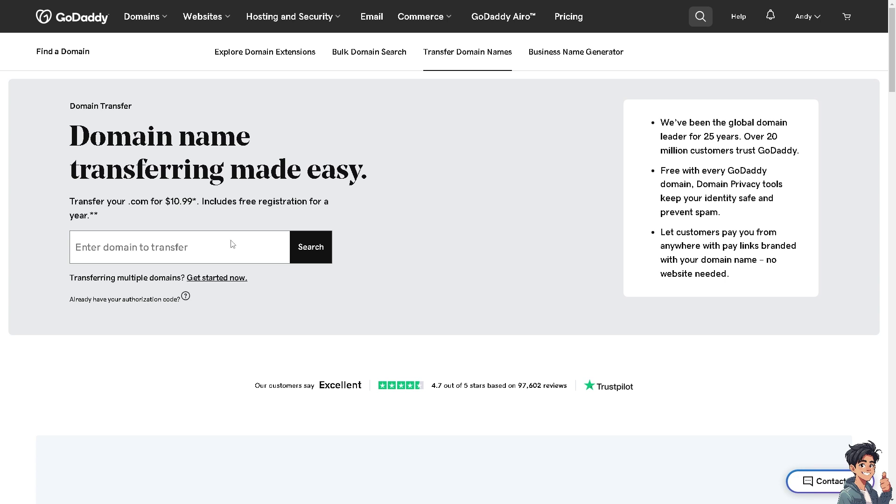
{"action": "left_click", "coordinate": [817, 22]}
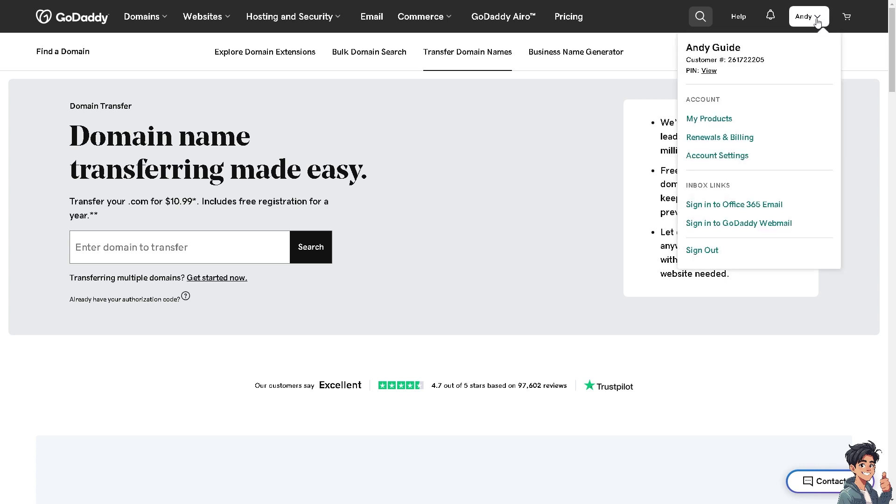
Step: From My Products, open the domain's management dashboard and scroll down to Connect My Site
{"action": "left_click", "coordinate": [712, 120]}
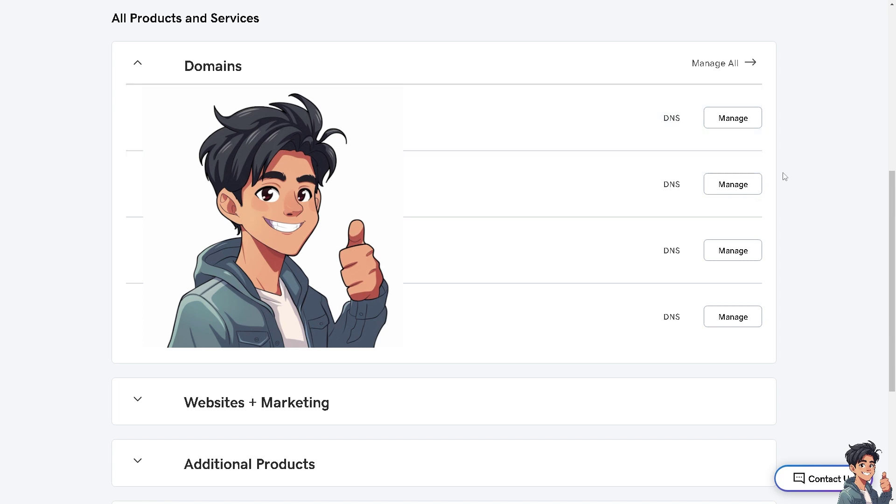
{"action": "left_click", "coordinate": [733, 185]}
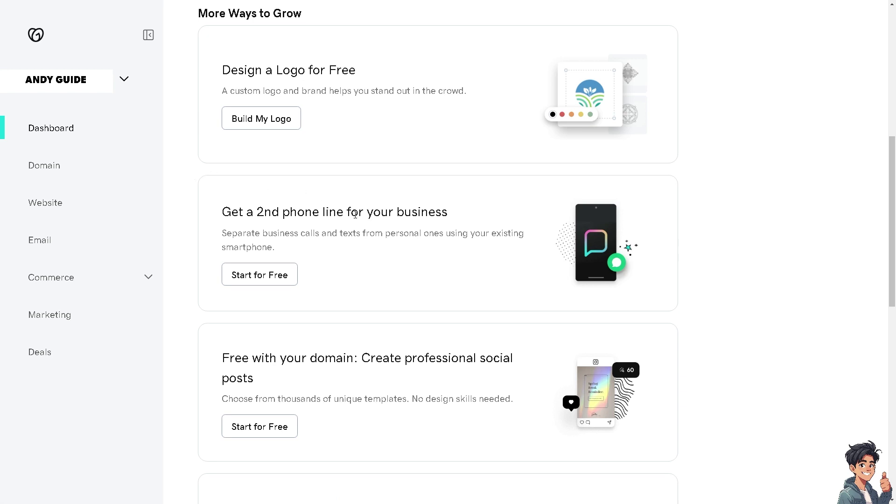
{"action": "scroll", "coordinate": [370, 215], "scroll_direction": "down", "scroll_amount": 5}
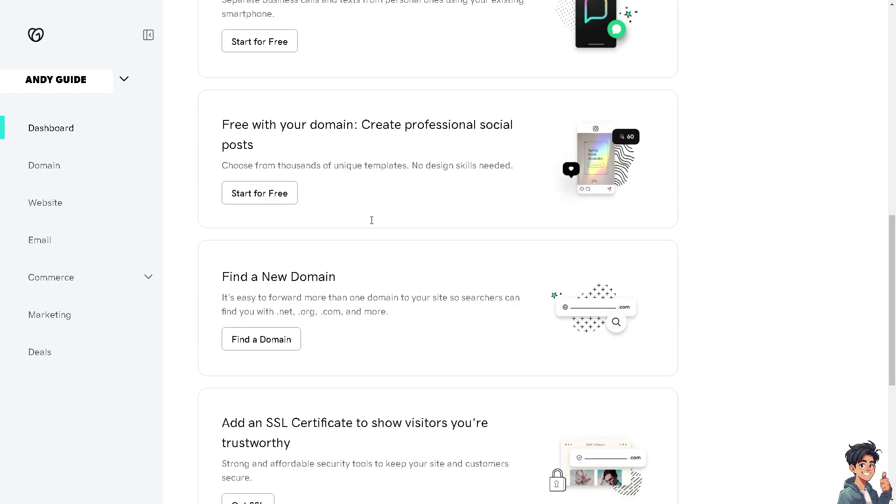
{"action": "scroll", "coordinate": [373, 231], "scroll_direction": "down", "scroll_amount": 4}
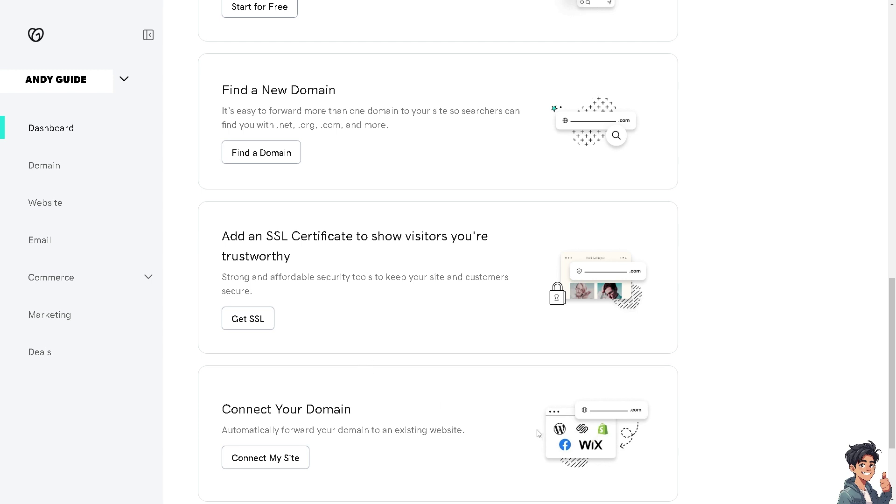
{"action": "scroll", "coordinate": [537, 429], "scroll_direction": "down", "scroll_amount": 1}
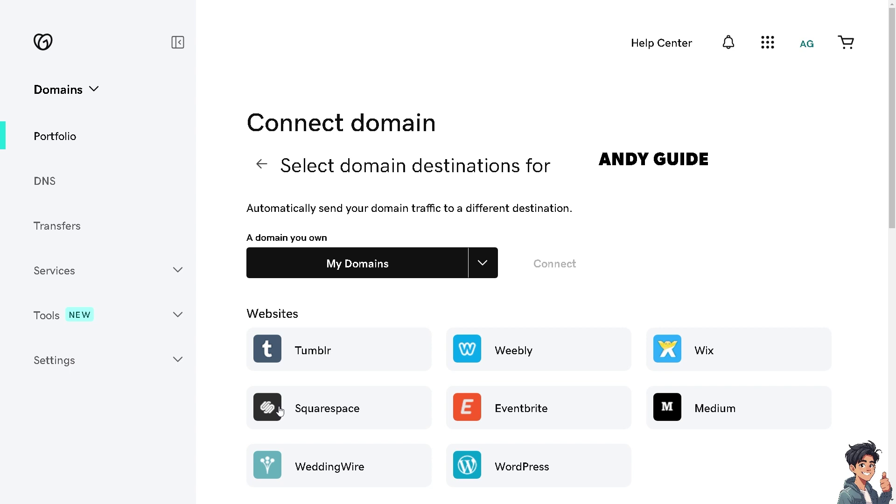
Step: Choose Squarespace as the domain destination, review the DNS records to add, and connect
{"action": "left_click", "coordinate": [280, 410]}
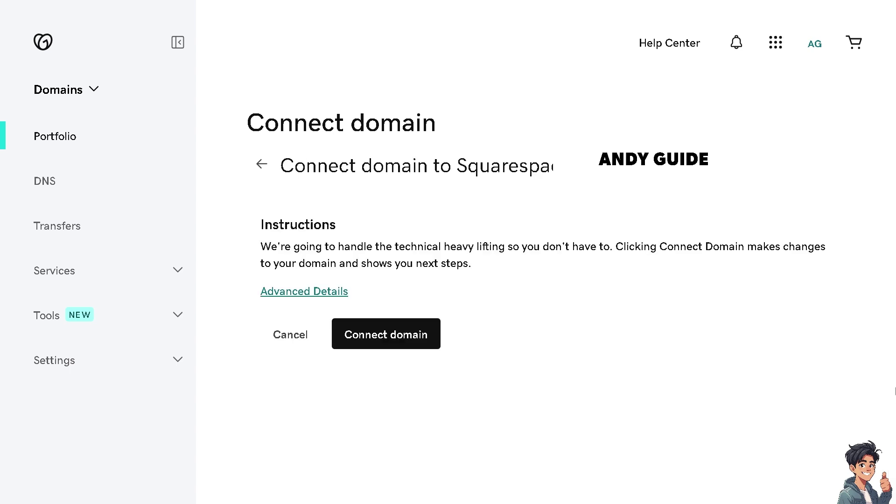
{"action": "left_click", "coordinate": [337, 292]}
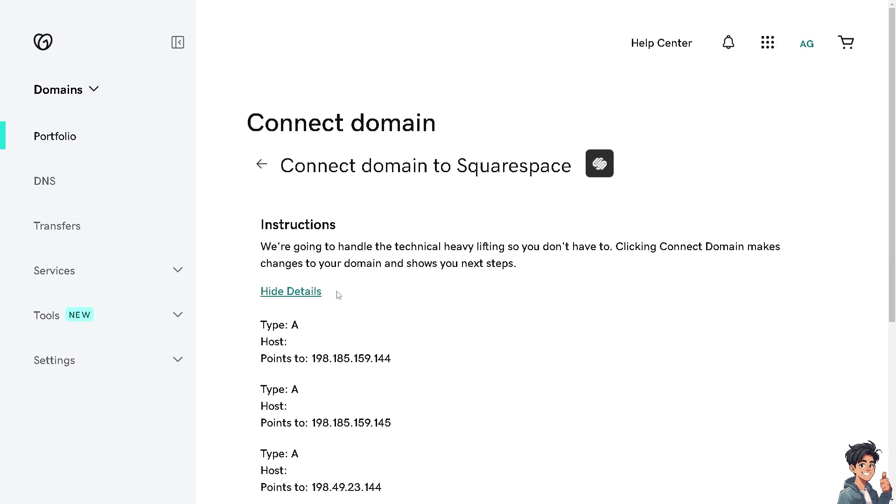
{"action": "scroll", "coordinate": [338, 295], "scroll_direction": "down", "scroll_amount": 5}
{"action": "scroll", "coordinate": [338, 295], "scroll_direction": "up", "scroll_amount": 4}
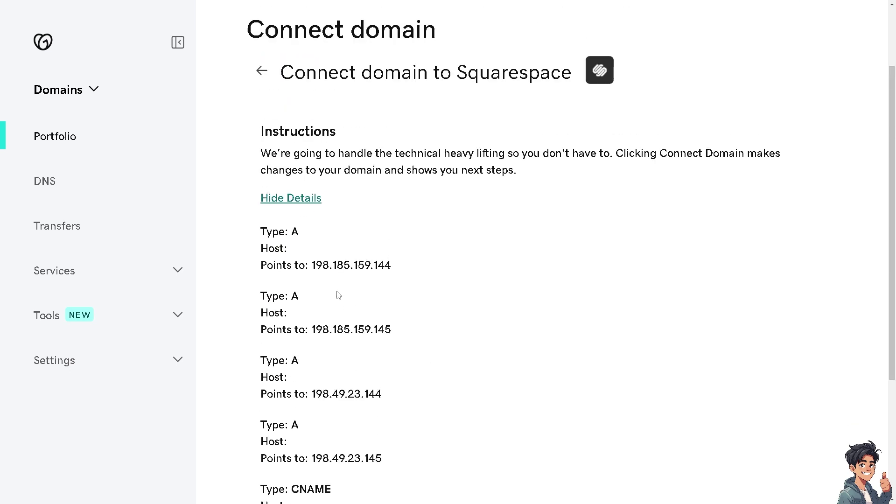
{"action": "scroll", "coordinate": [339, 295], "scroll_direction": "down", "scroll_amount": 3}
{"action": "scroll", "coordinate": [326, 285], "scroll_direction": "up", "scroll_amount": 4}
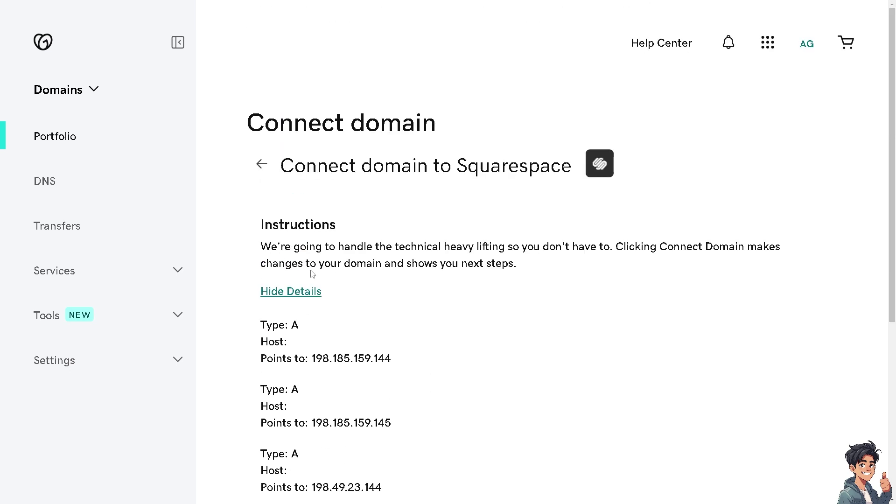
{"action": "left_click", "coordinate": [294, 295]}
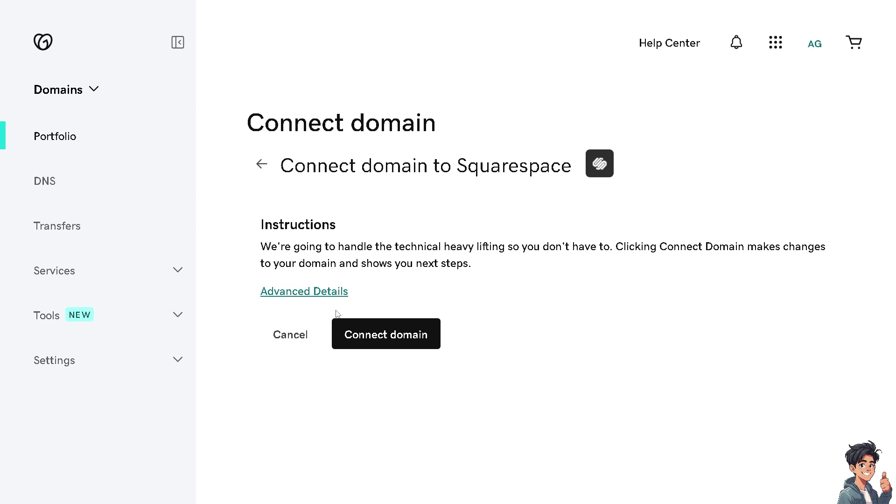
{"action": "left_click", "coordinate": [362, 332]}
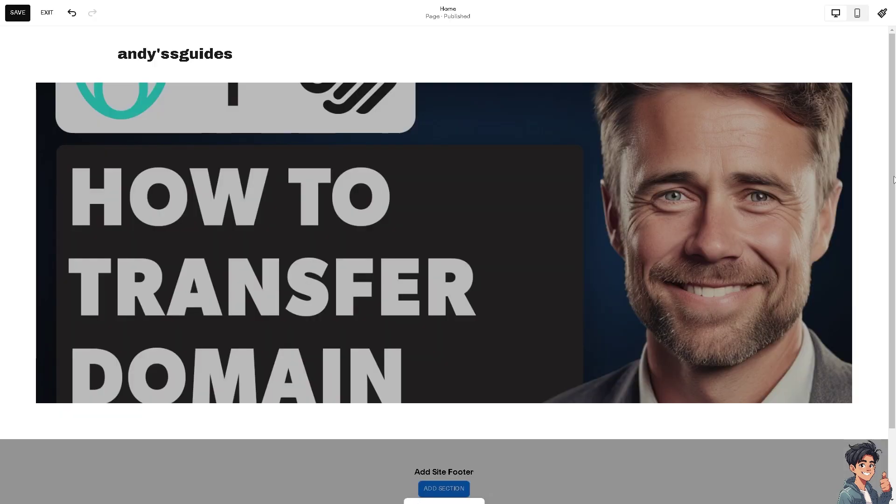
Step: Save and exit the editor, then start Use a Domain I Own under Settings > Domains
{"action": "left_click", "coordinate": [49, 14]}
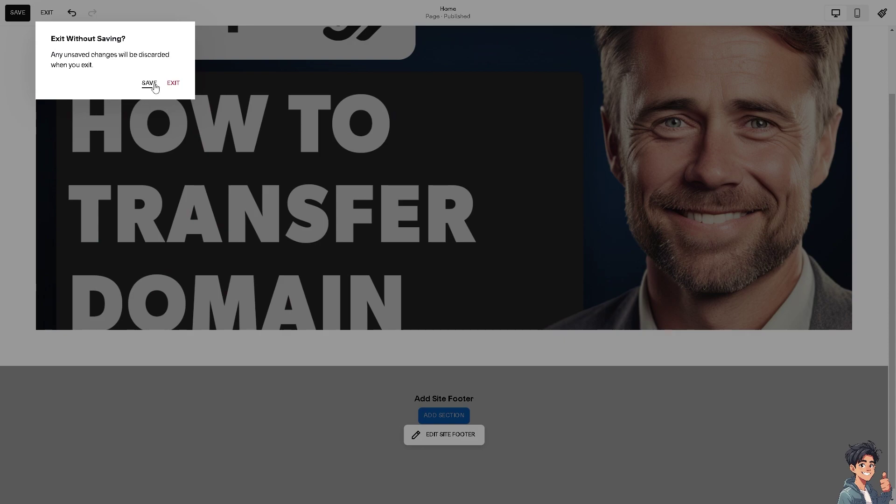
{"action": "left_click", "coordinate": [153, 85]}
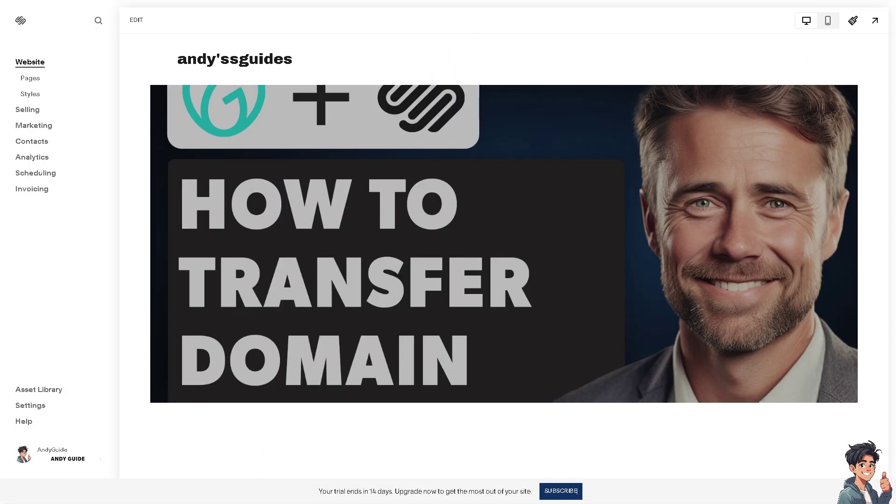
{"action": "left_click", "coordinate": [35, 410]}
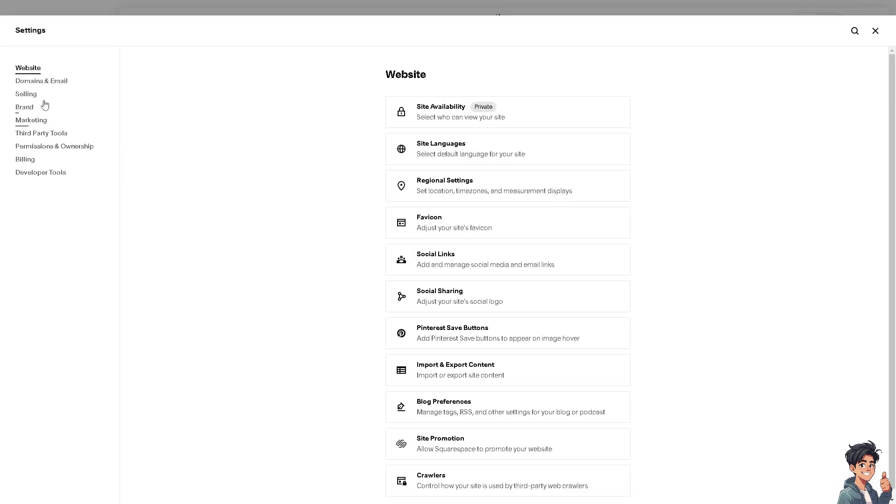
{"action": "left_click", "coordinate": [44, 82]}
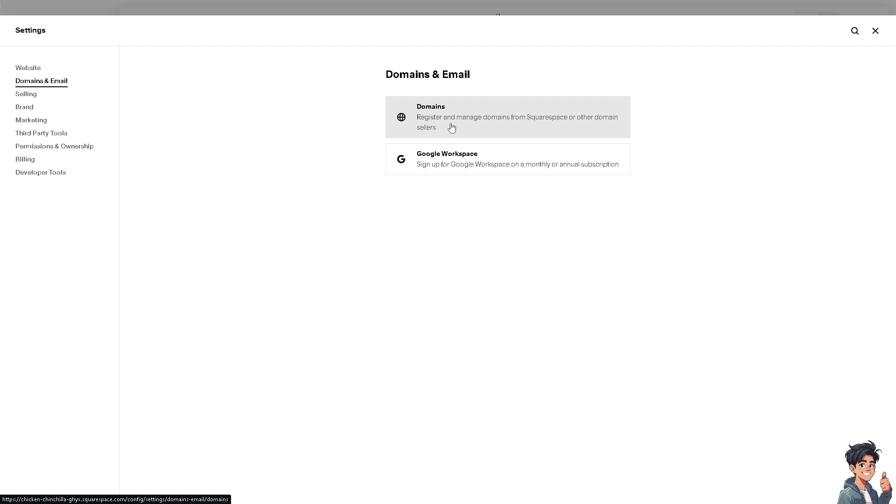
{"action": "left_click", "coordinate": [451, 128]}
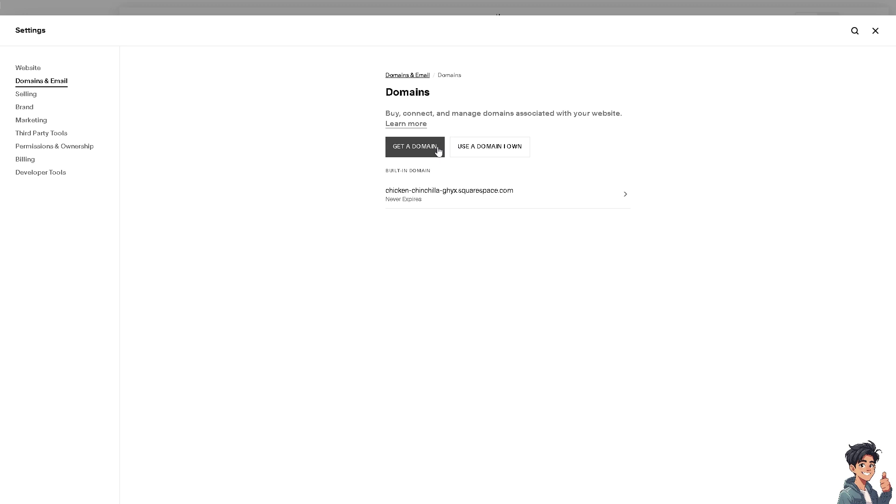
{"action": "left_click", "coordinate": [509, 152]}
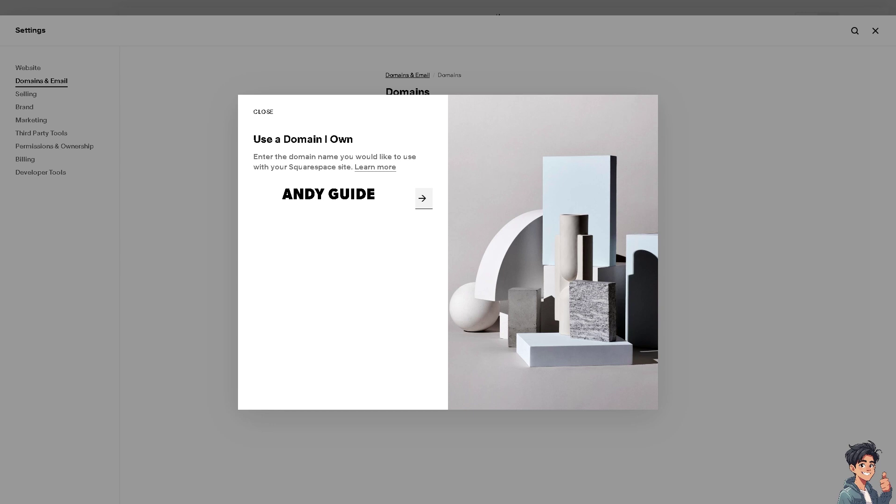
Step: Submit the owned domain name and connect it with GoDaddy as the provider
{"action": "left_click", "coordinate": [422, 200]}
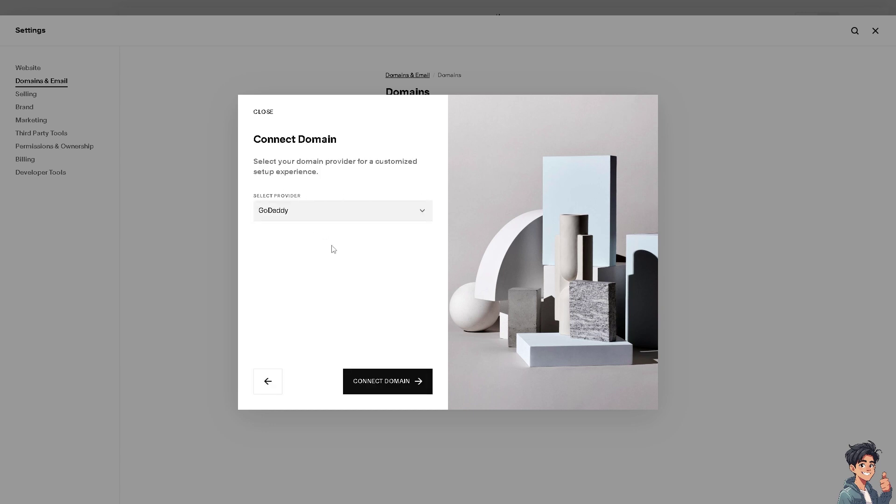
{"action": "left_click", "coordinate": [371, 383]}
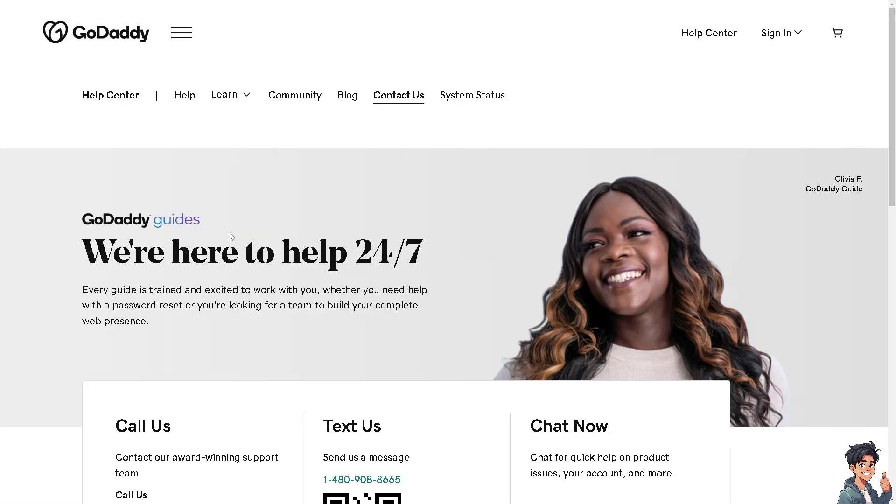
{"action": "scroll", "coordinate": [201, 237], "scroll_direction": "down", "scroll_amount": 1}
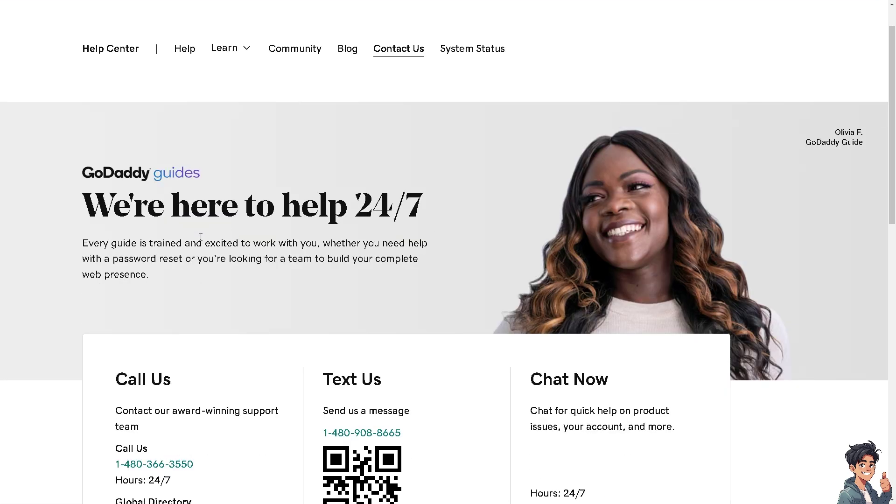
{"action": "scroll", "coordinate": [231, 340], "scroll_direction": "down", "scroll_amount": 2}
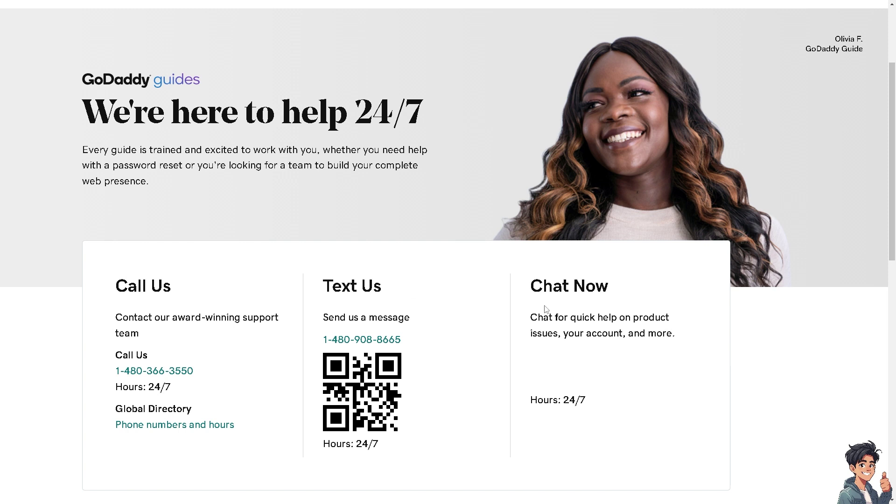
{"action": "scroll", "coordinate": [546, 309], "scroll_direction": "down", "scroll_amount": 5}
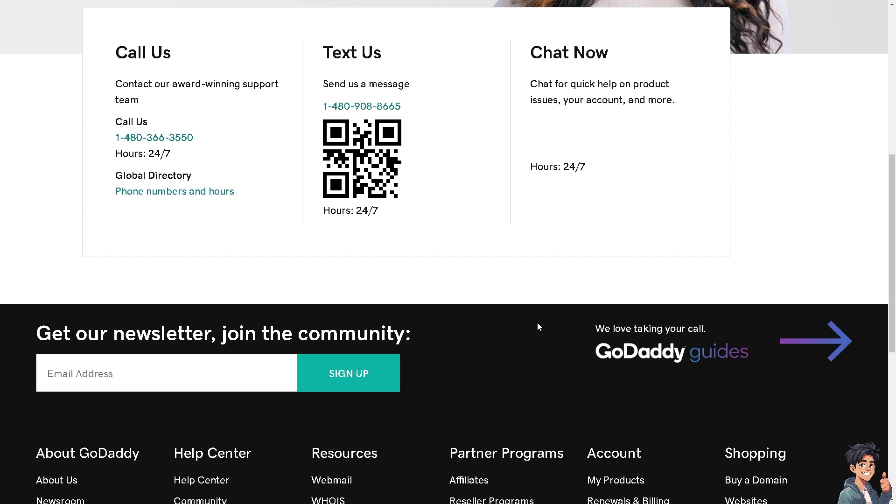
{"action": "scroll", "coordinate": [537, 323], "scroll_direction": "up", "scroll_amount": 4}
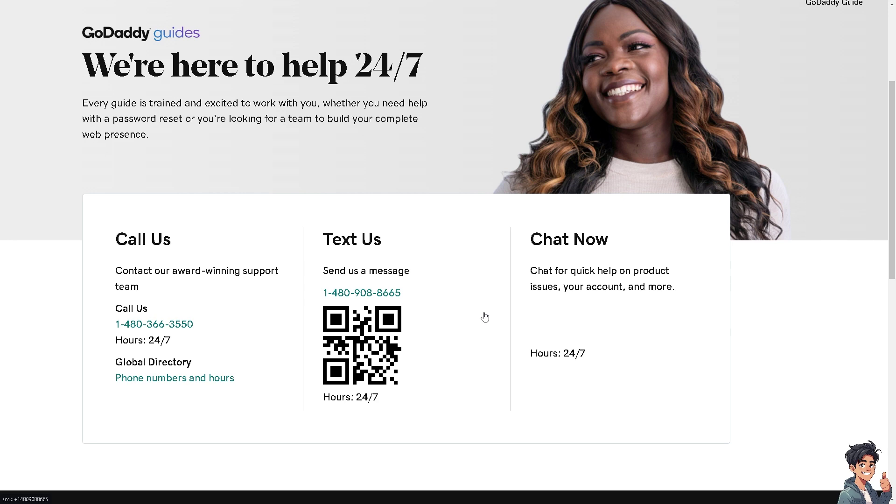
{"action": "scroll", "coordinate": [485, 316], "scroll_direction": "up", "scroll_amount": 2}
{"action": "scroll", "coordinate": [483, 314], "scroll_direction": "up", "scroll_amount": 2}
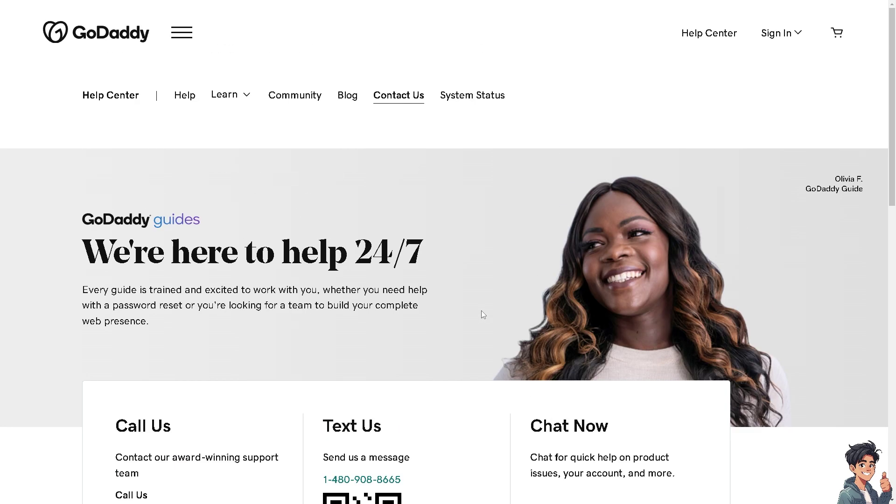
{"action": "scroll", "coordinate": [483, 314], "scroll_direction": "down", "scroll_amount": 3}
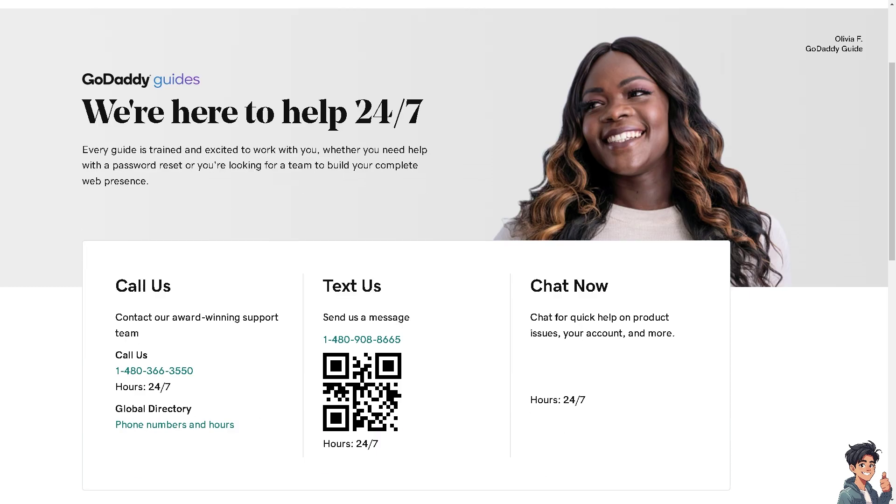